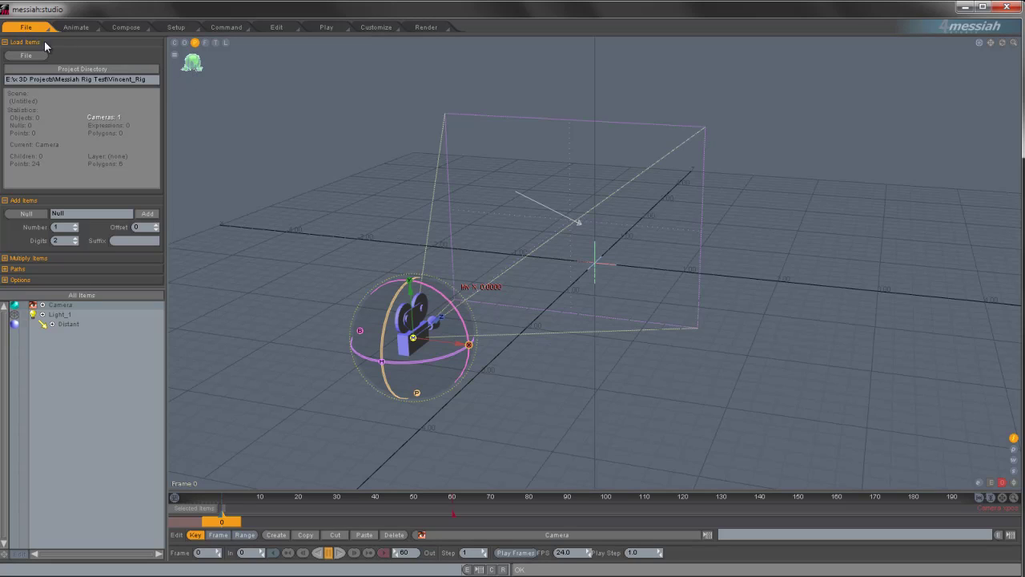
# Open the Customize tab to see the 3D-Coat transfer mode options
pyautogui.click(197, 68)
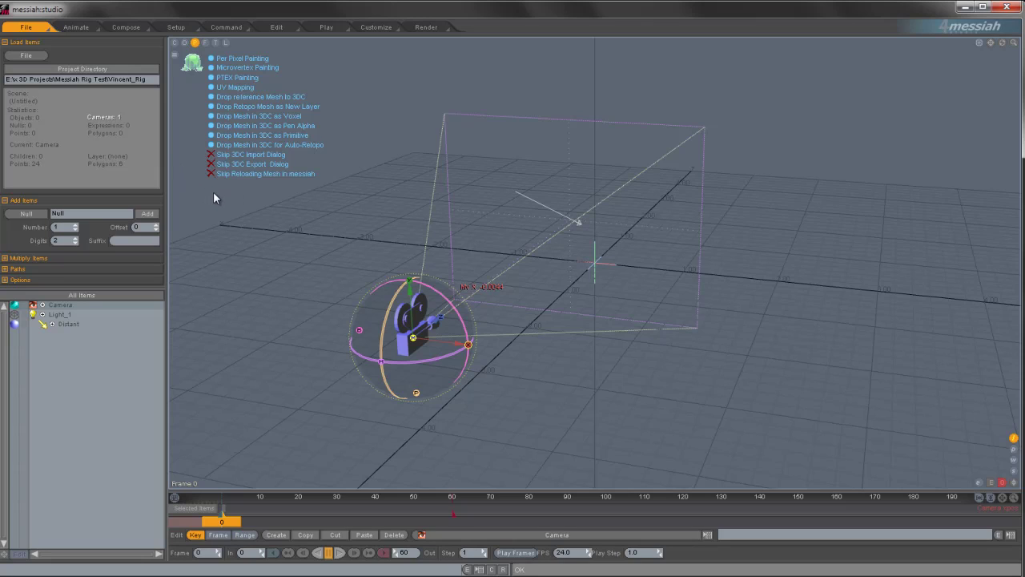
# Choose the 3DC-AppLink panel from the customization panel list
pyautogui.click(376, 27)
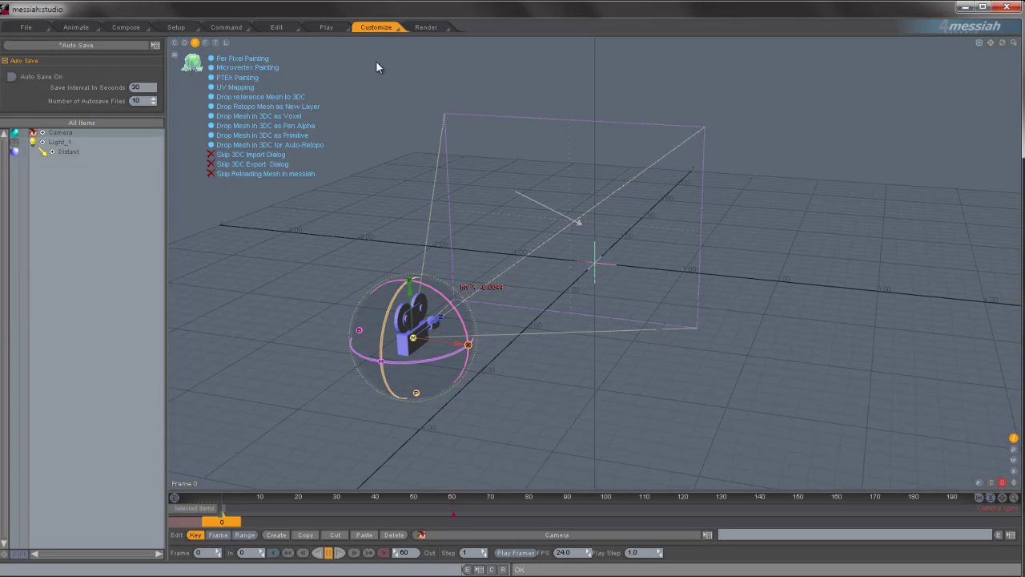
pyautogui.click(69, 44)
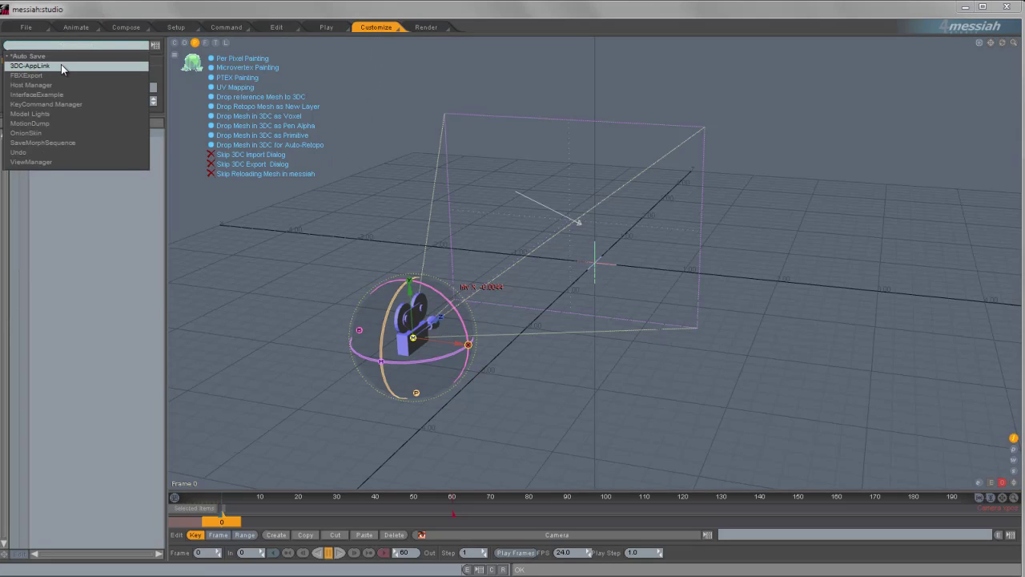
pyautogui.click(61, 65)
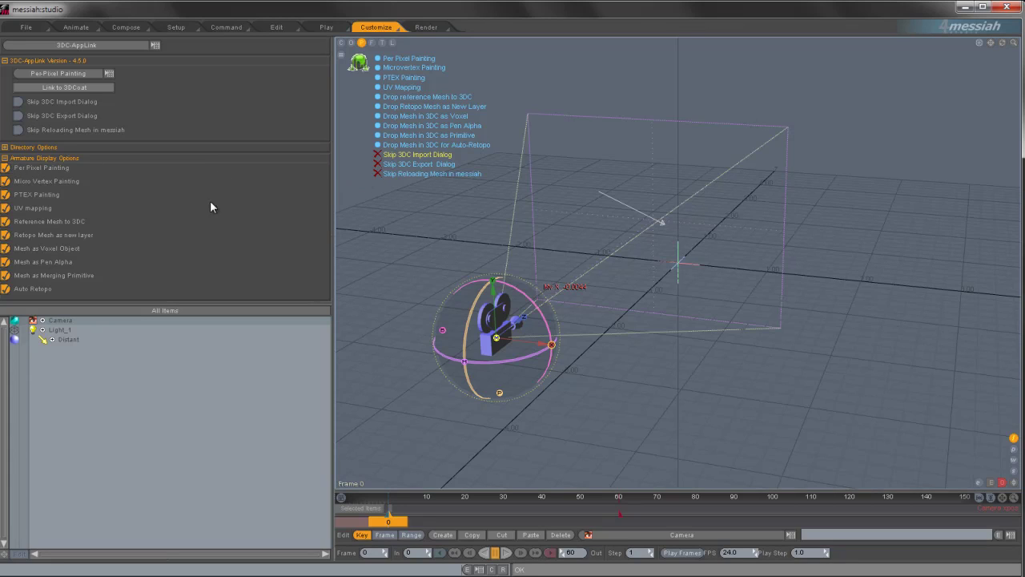
# Uncheck the Armature Display Options transfer modes, from Per Pixel Painting down to retopo
pyautogui.click(5, 168)
pyautogui.click(6, 181)
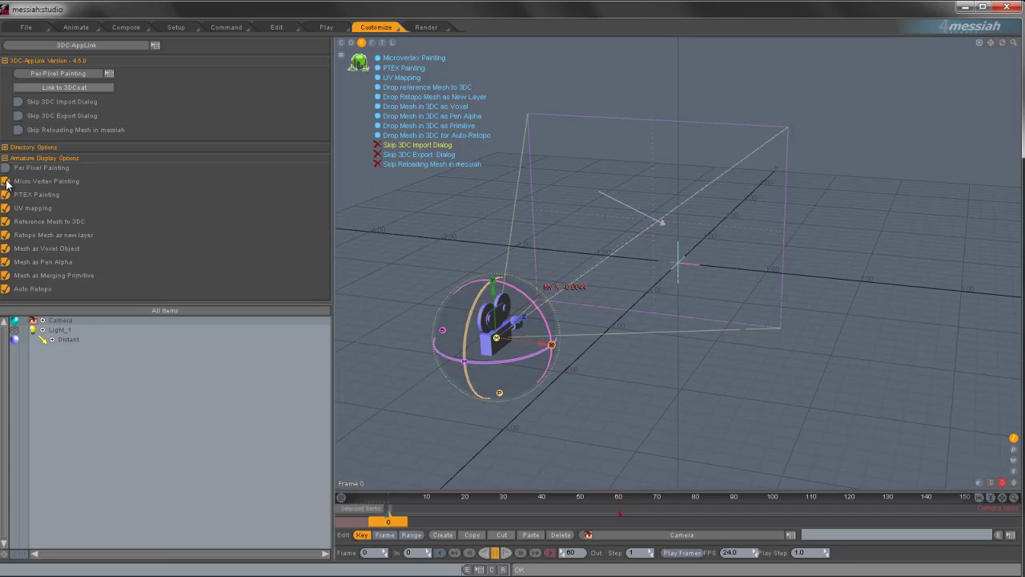
pyautogui.click(5, 195)
pyautogui.click(6, 208)
pyautogui.click(5, 221)
pyautogui.click(7, 235)
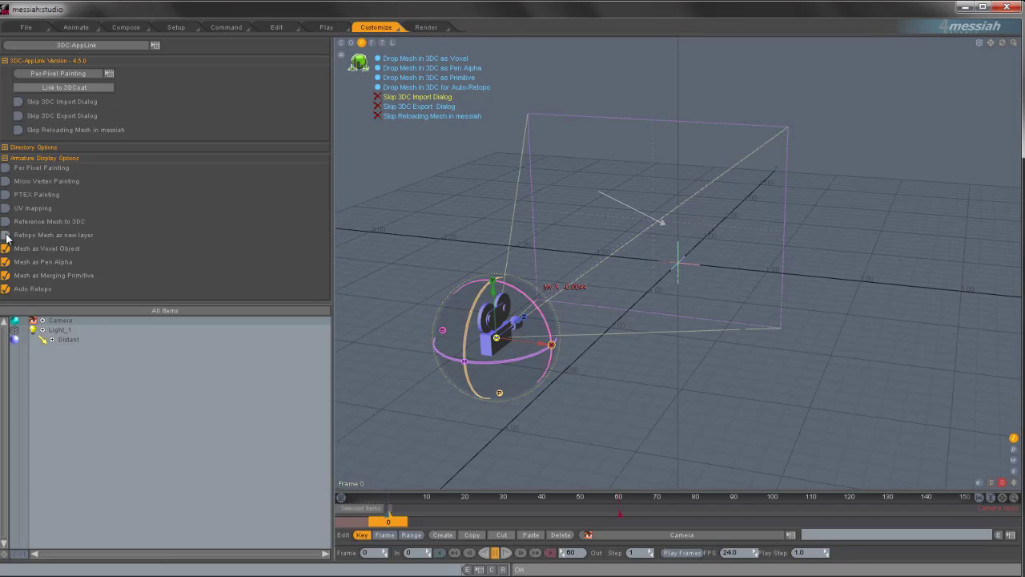
# Re-check every transfer mode, including Micro Vertex and Per Pixel Painting, and expand Directory Options
pyautogui.click(7, 234)
pyautogui.click(6, 221)
pyautogui.click(5, 208)
pyautogui.click(6, 194)
pyautogui.click(6, 181)
pyautogui.click(6, 168)
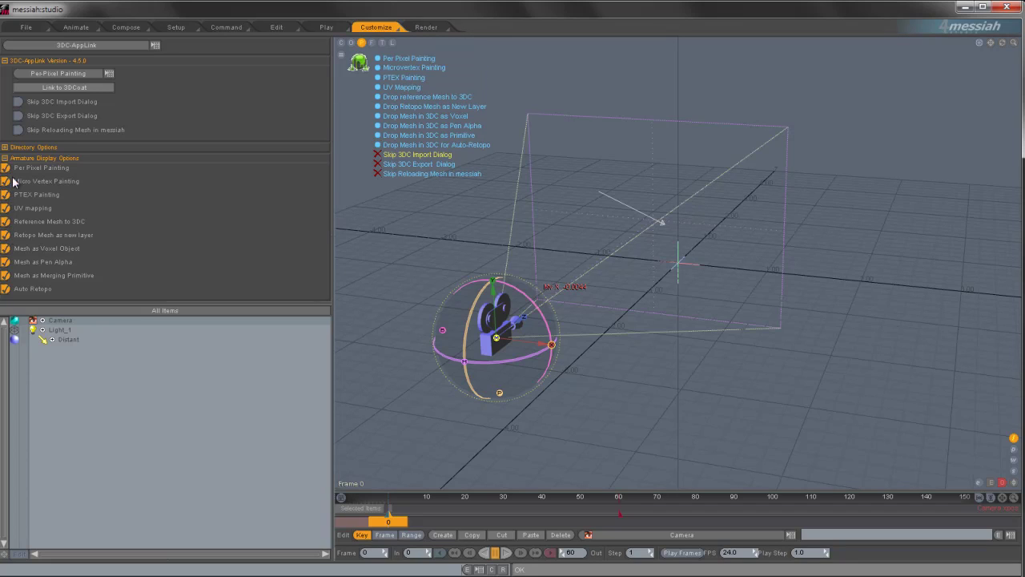
pyautogui.click(5, 148)
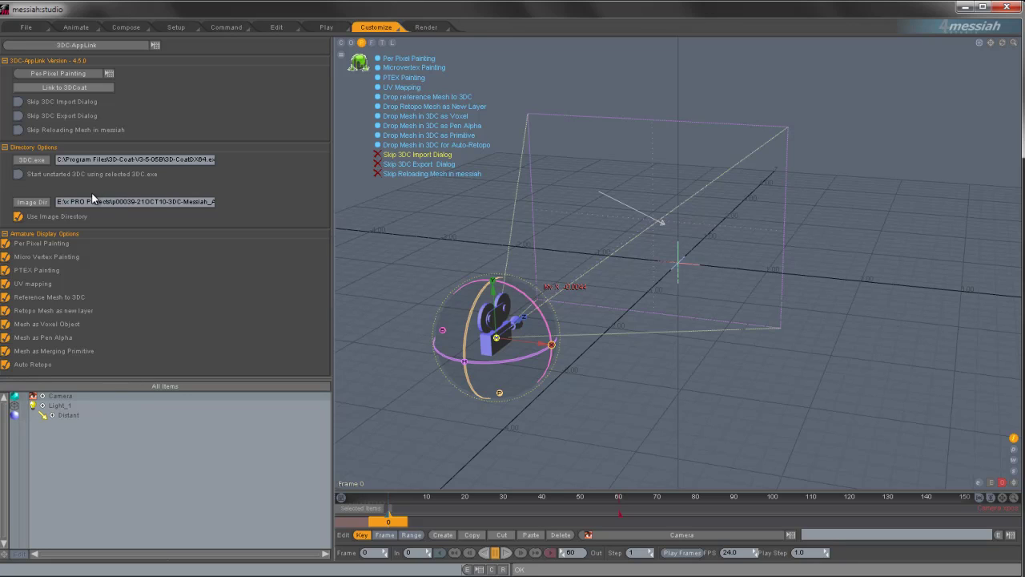
# Set the 3D-Coat executable to C:\Program Files\3D-Coat-V3-5-05B\3D-CoatDX64.exe
pyautogui.click(38, 161)
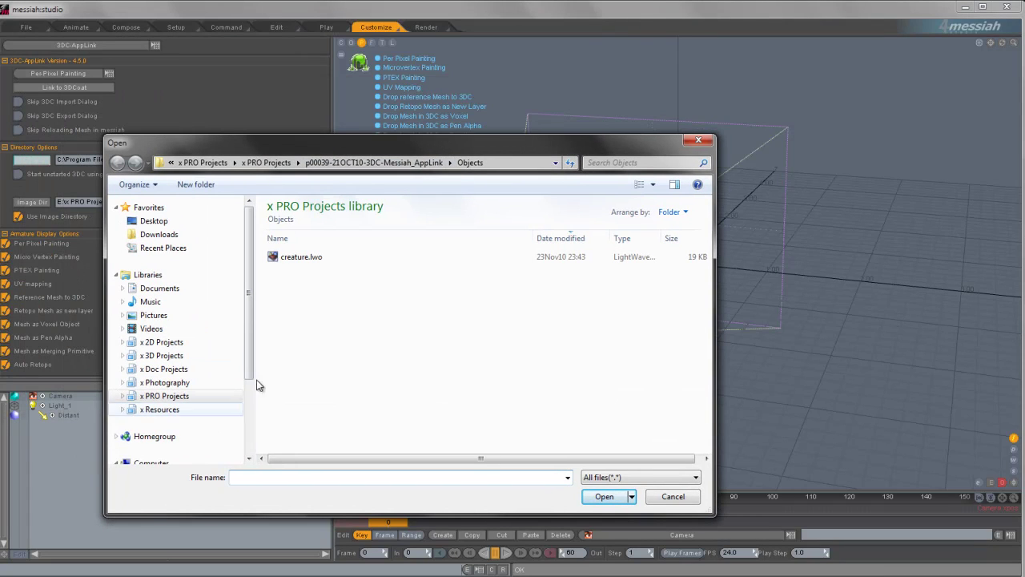
pyautogui.scroll(-3, 252, 384)
pyautogui.click(156, 364)
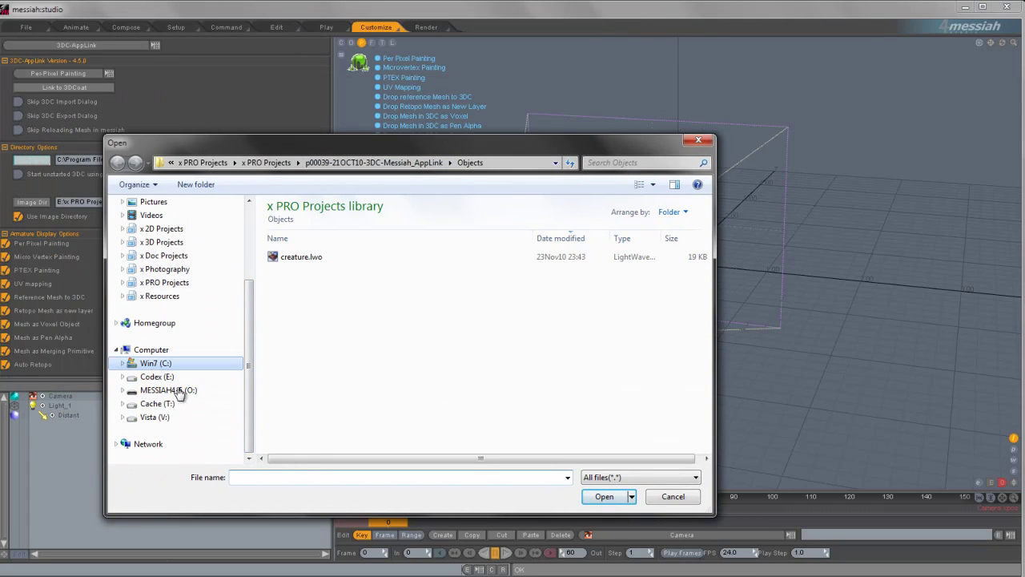
pyautogui.doubleClick(304, 303)
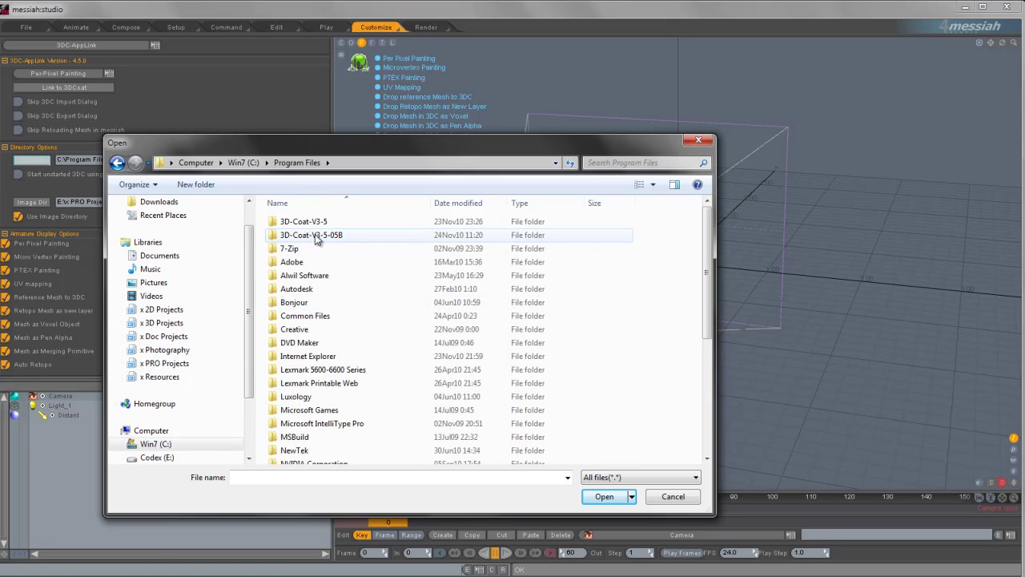
pyautogui.doubleClick(316, 235)
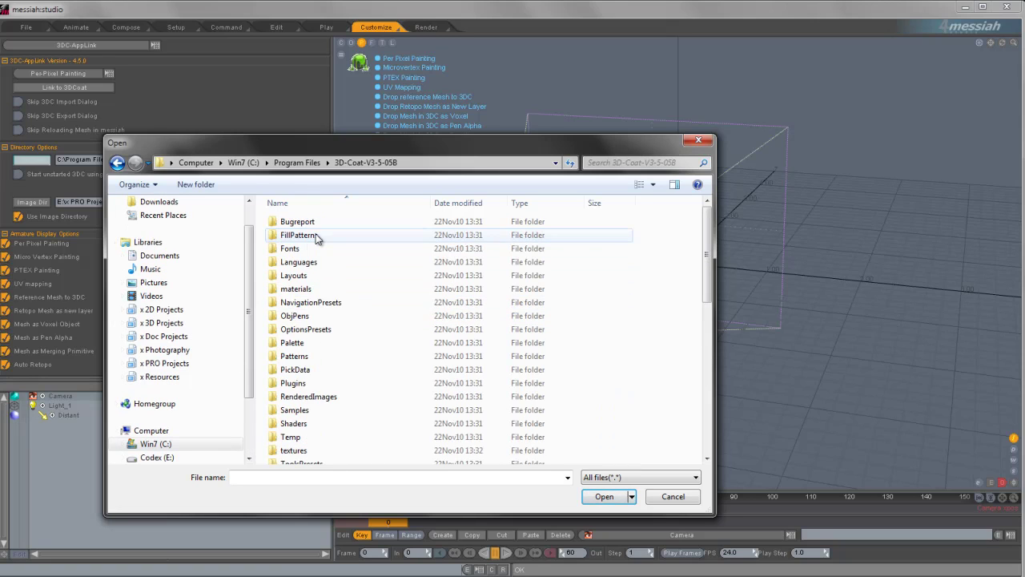
pyautogui.moveTo(707, 240); pyautogui.dragTo(710, 334)
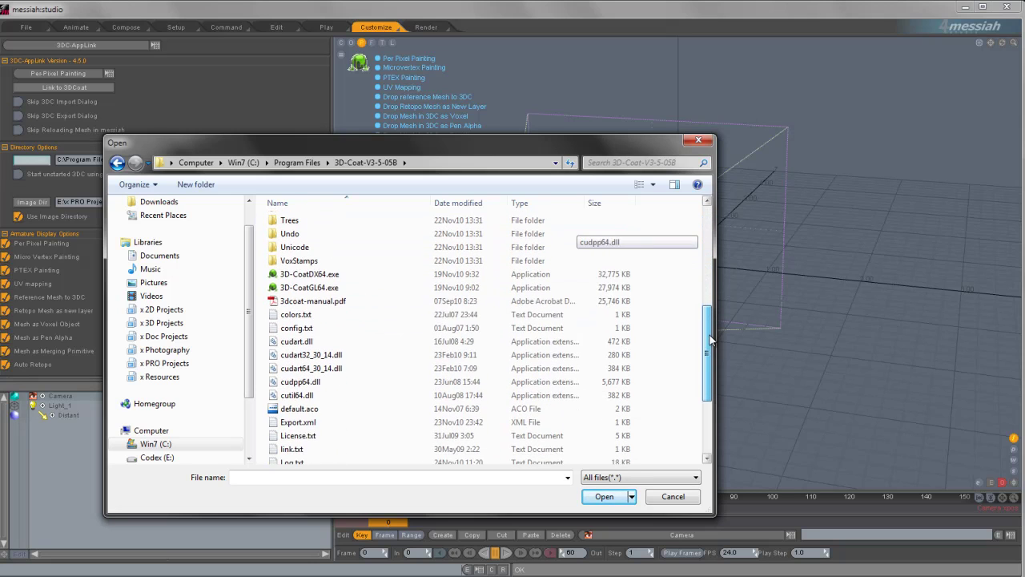
pyautogui.doubleClick(310, 271)
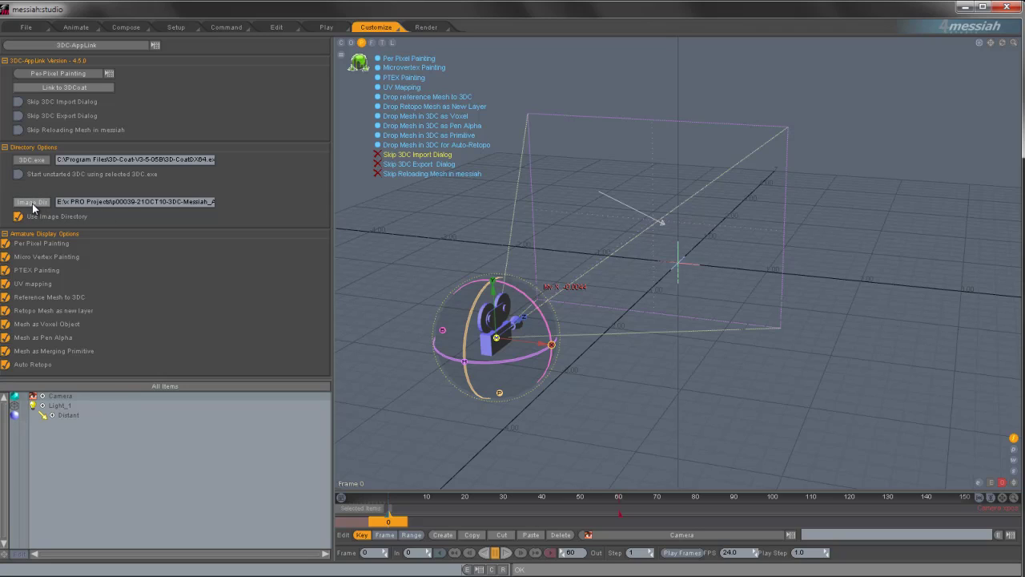
# Set the image directory to E:\x PRO Projects\p00039-21OCT10-3DC-Messiah_AppLink\Images
pyautogui.click(36, 202)
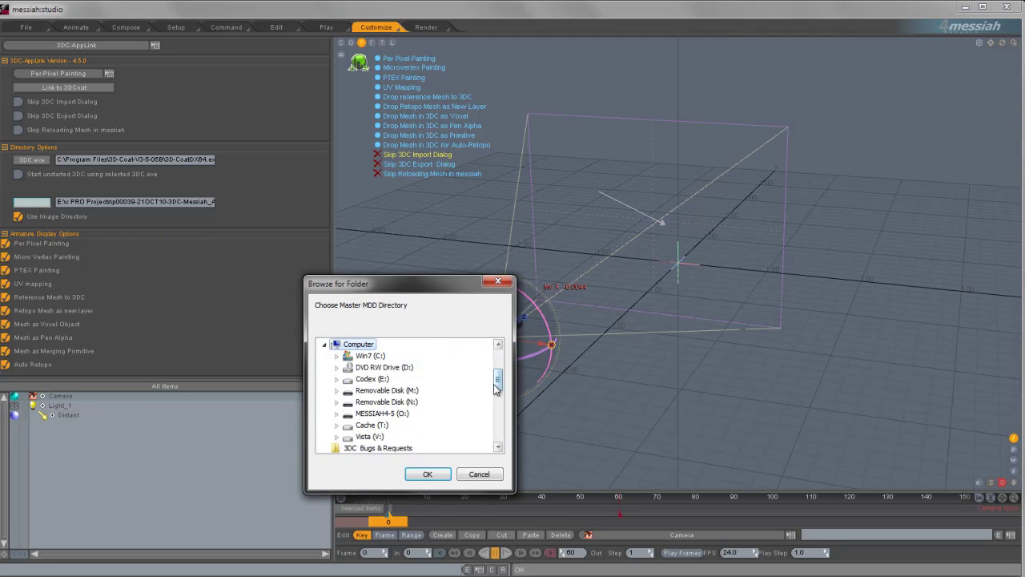
pyautogui.moveTo(495, 388)
pyautogui.mouseDown()
pyautogui.moveTo(499, 406)
pyautogui.moveTo(498, 380)
pyautogui.moveTo(498, 439)
pyautogui.moveTo(497, 353)
pyautogui.moveTo(500, 410)
pyautogui.moveTo(498, 401)
pyautogui.mouseUp()
pyautogui.click(336, 379)
pyautogui.click(349, 367)
pyautogui.click(399, 380)
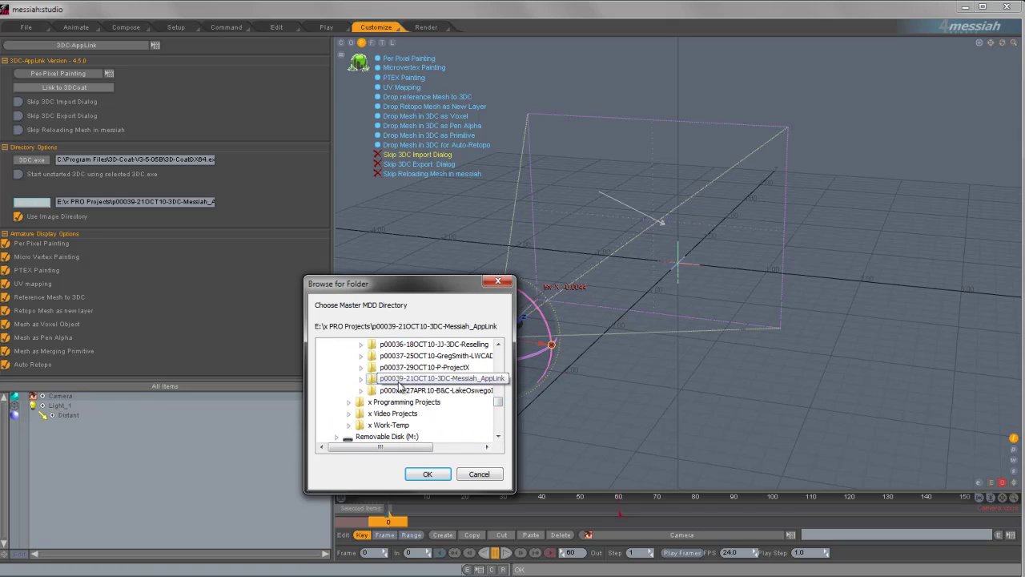
pyautogui.doubleClick(399, 380)
pyautogui.click(403, 390)
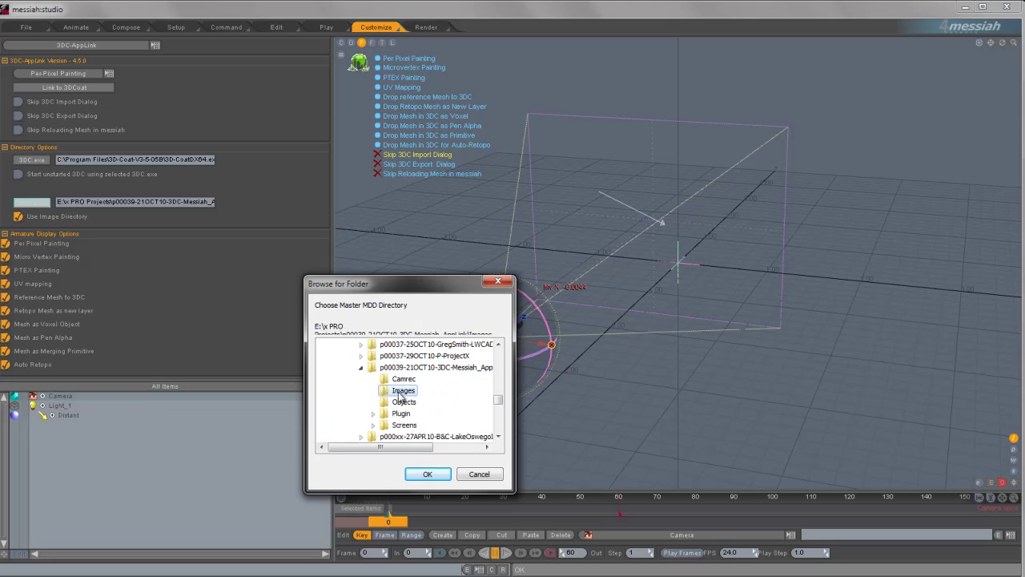
pyautogui.click(428, 474)
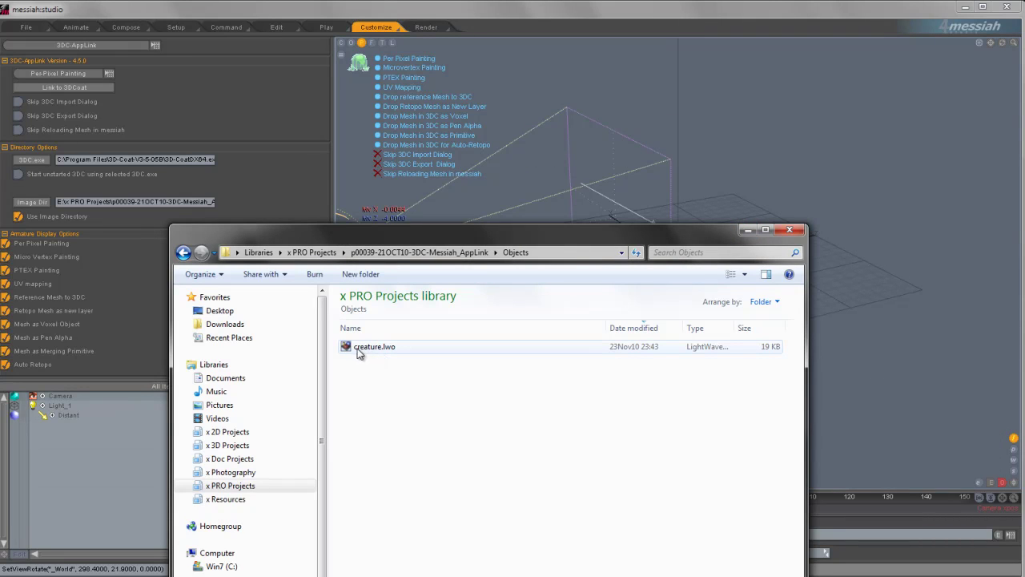
# Drag creature.lwo from the Explorer Objects folder into the messiah viewport
pyautogui.moveTo(361, 351); pyautogui.dragTo(641, 182)
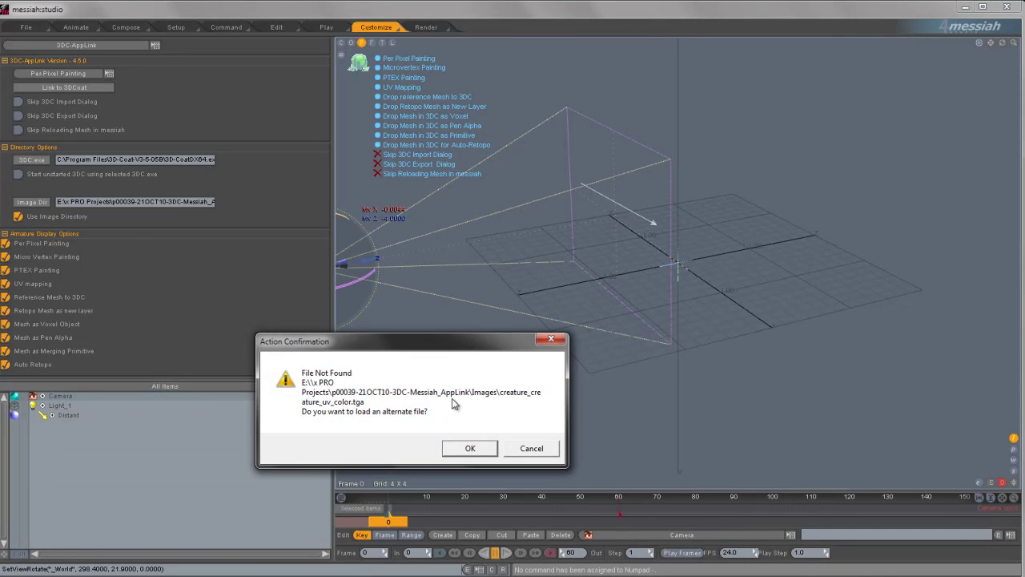
# Cancel the missing color and specular texture prompts, then frame the loaded creature
pyautogui.click(530, 450)
pyautogui.click(531, 448)
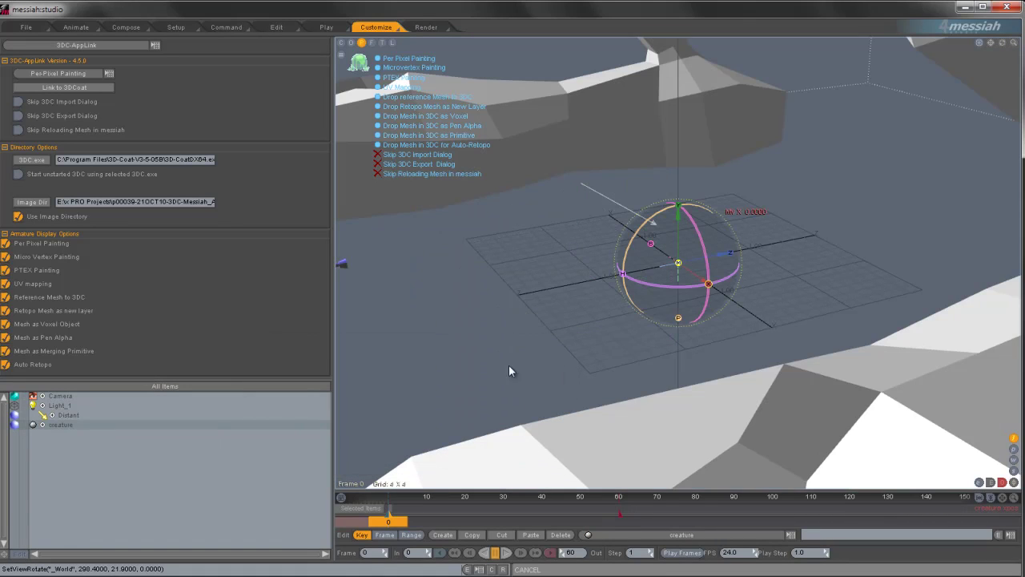
pyautogui.moveTo(605, 194); pyautogui.dragTo(623, 337, button='middle')
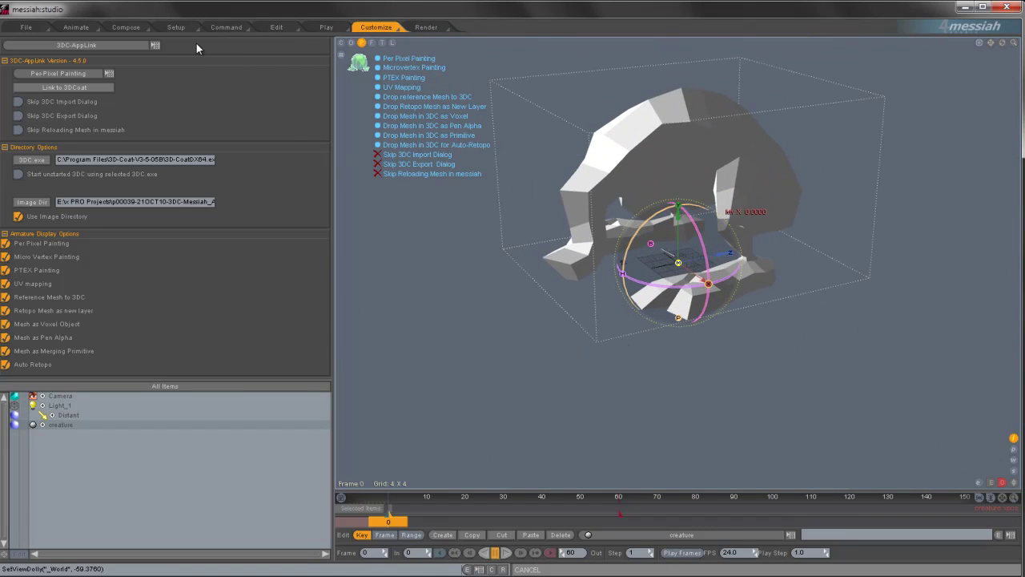
# Enter 0.1 for the creature's Scale X, Y and Z in the Setup tab
pyautogui.click(176, 29)
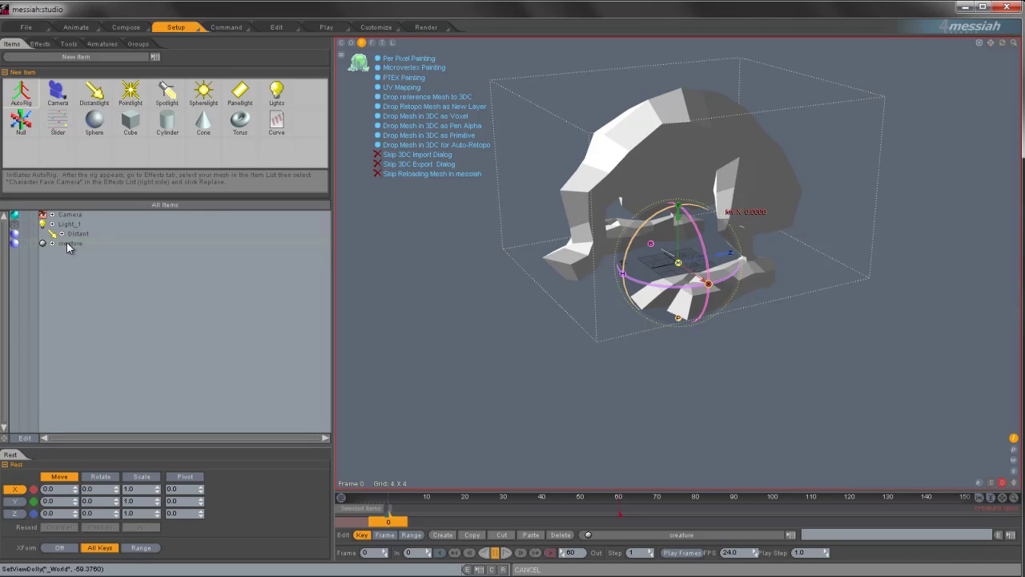
pyautogui.click(140, 489)
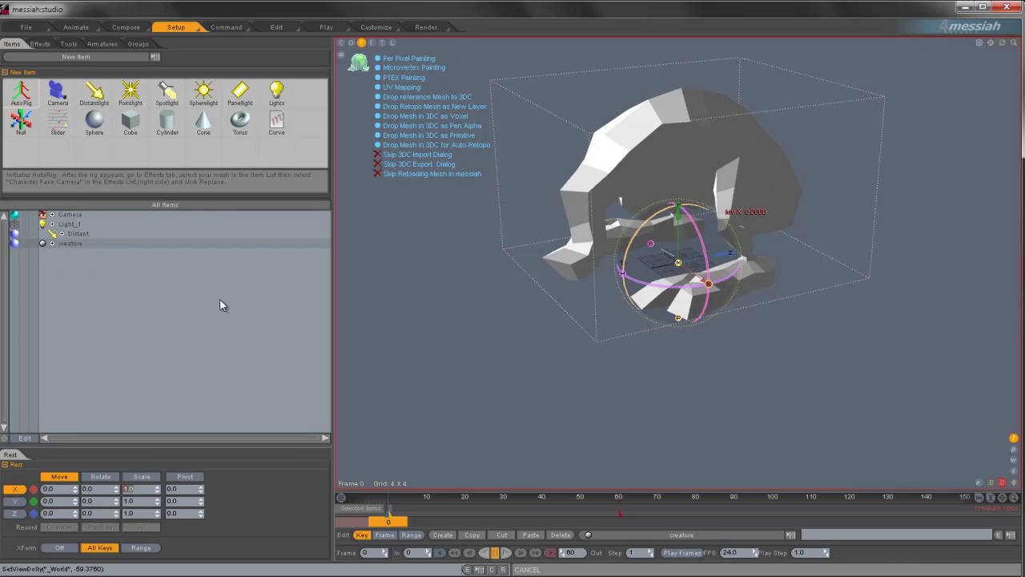
pyautogui.write('0.1')
pyautogui.press('Tab')
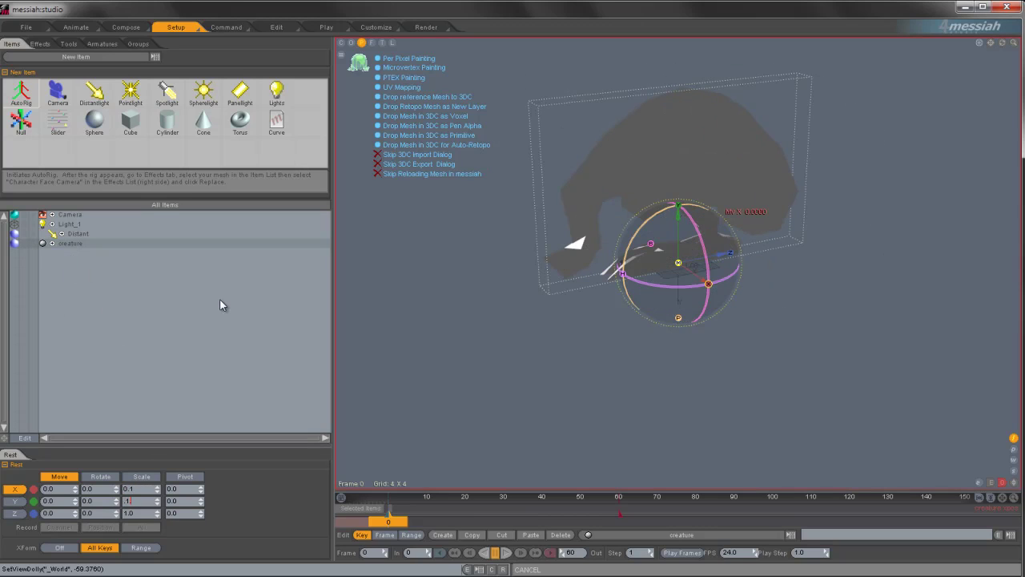
pyautogui.write('0.1')
pyautogui.press('Tab')
pyautogui.press('BackSpace')
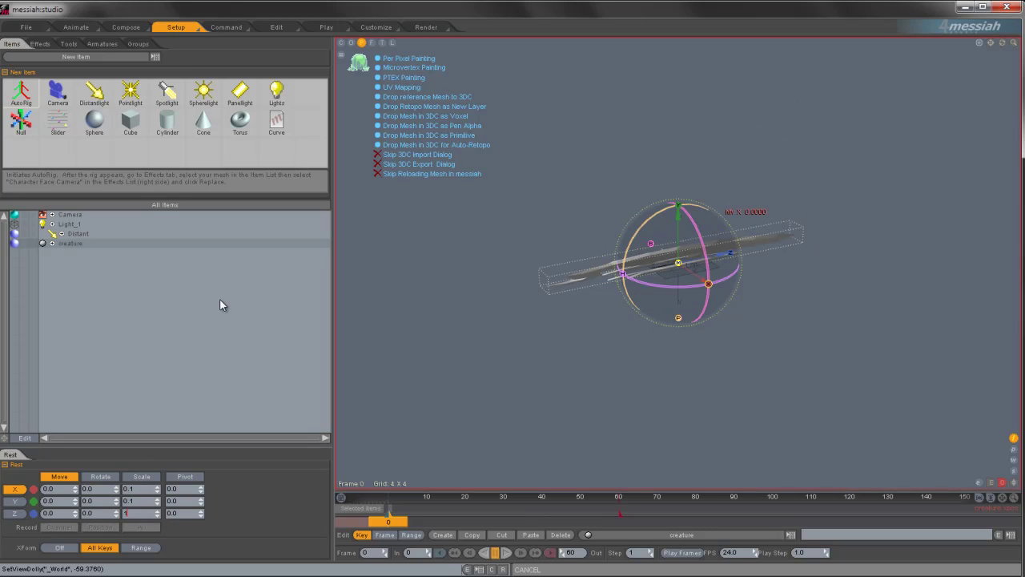
pyautogui.write('0.1')
pyautogui.press('Return')
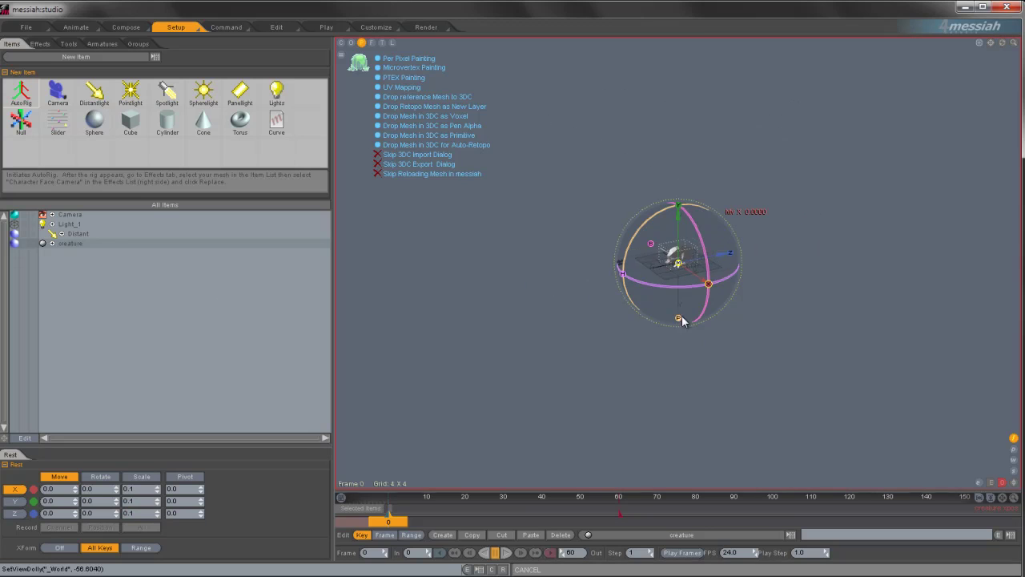
pyautogui.moveTo(661, 348); pyautogui.dragTo(678, 213, button='right')
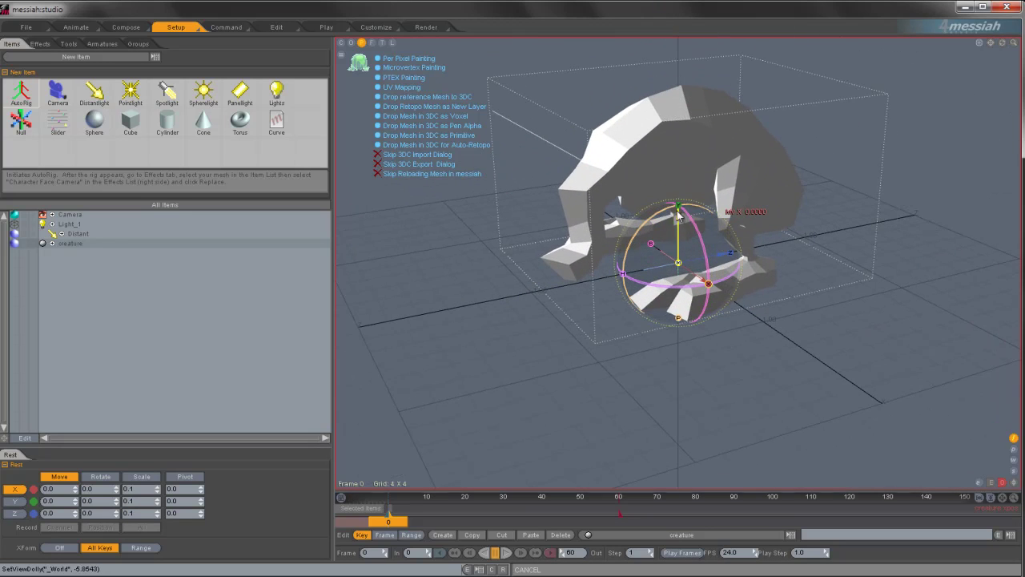
pyautogui.moveTo(673, 198); pyautogui.dragTo(661, 334)
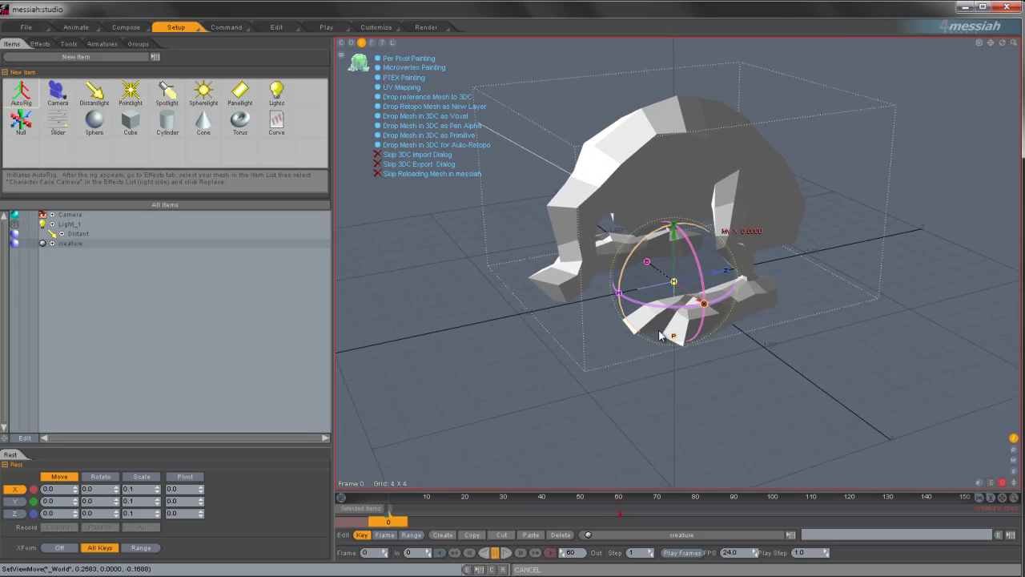
pyautogui.moveTo(660, 334); pyautogui.dragTo(432, 203, button='middle')
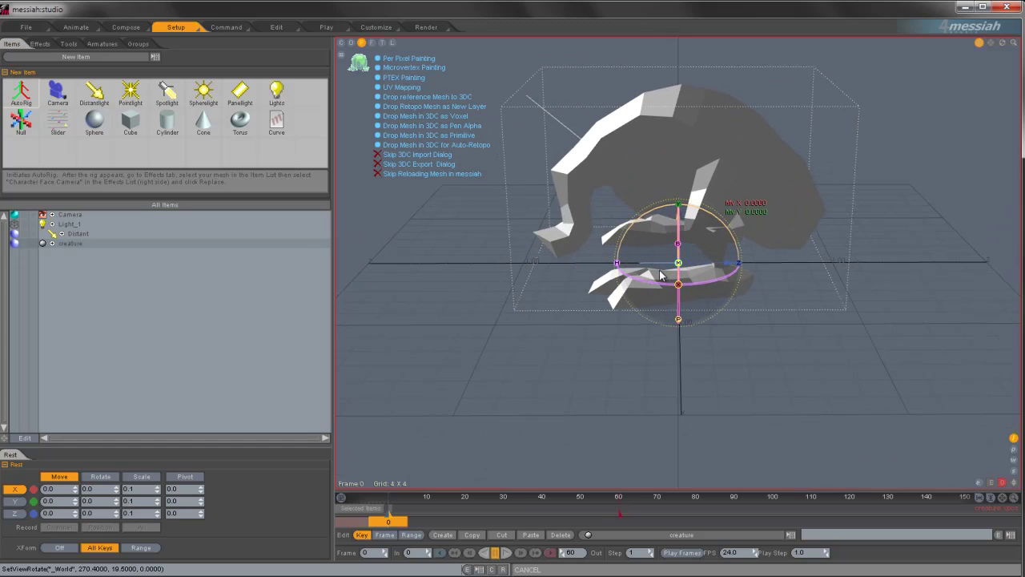
pyautogui.moveTo(661, 276); pyautogui.dragTo(817, 308, button='middle')
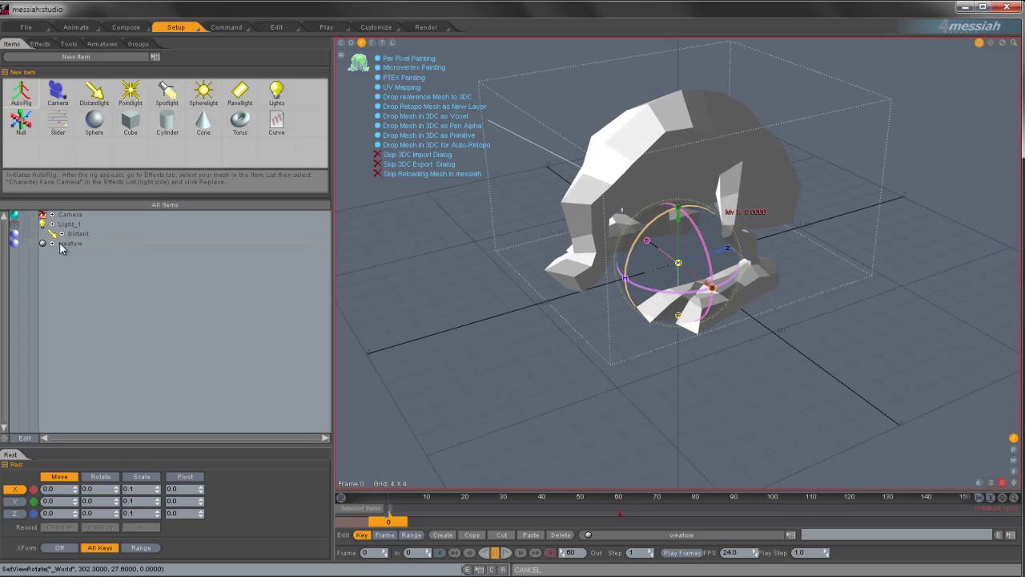
# Switch the creature's display mode to Texture, then return to the 3DC-AppLink settings
pyautogui.click(15, 245)
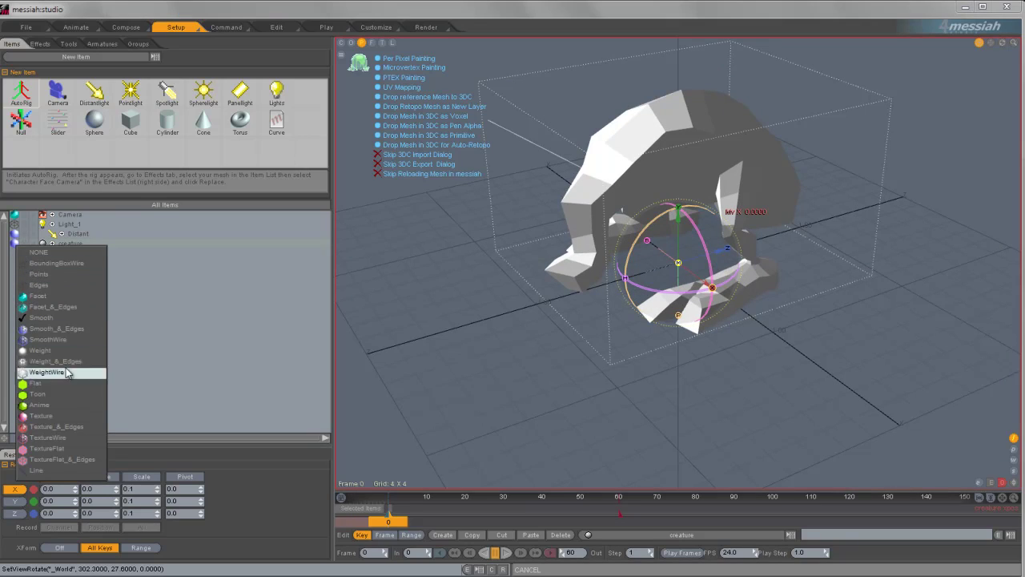
pyautogui.click(60, 415)
pyautogui.moveTo(824, 227); pyautogui.dragTo(556, 323, button='middle')
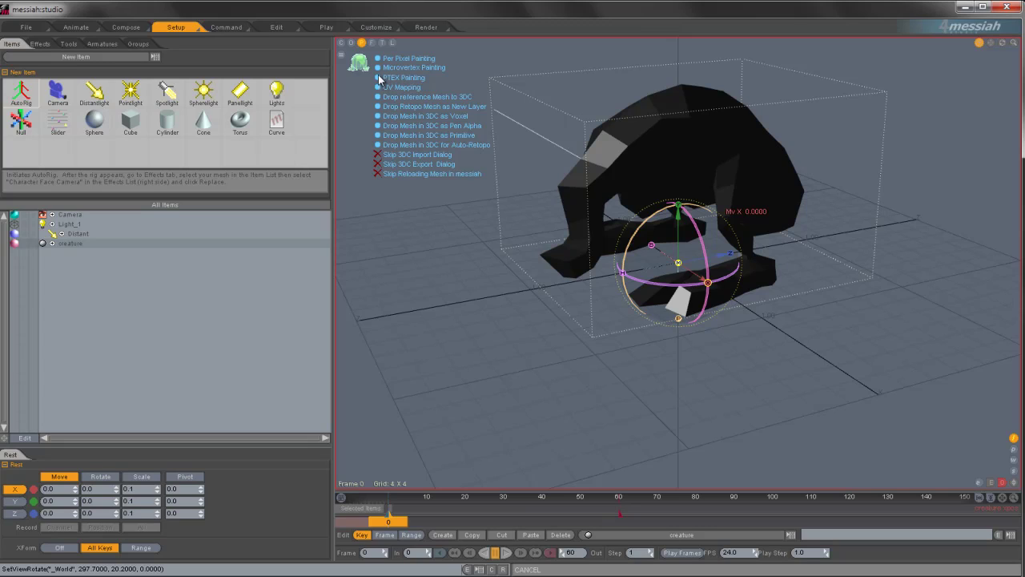
pyautogui.click(376, 27)
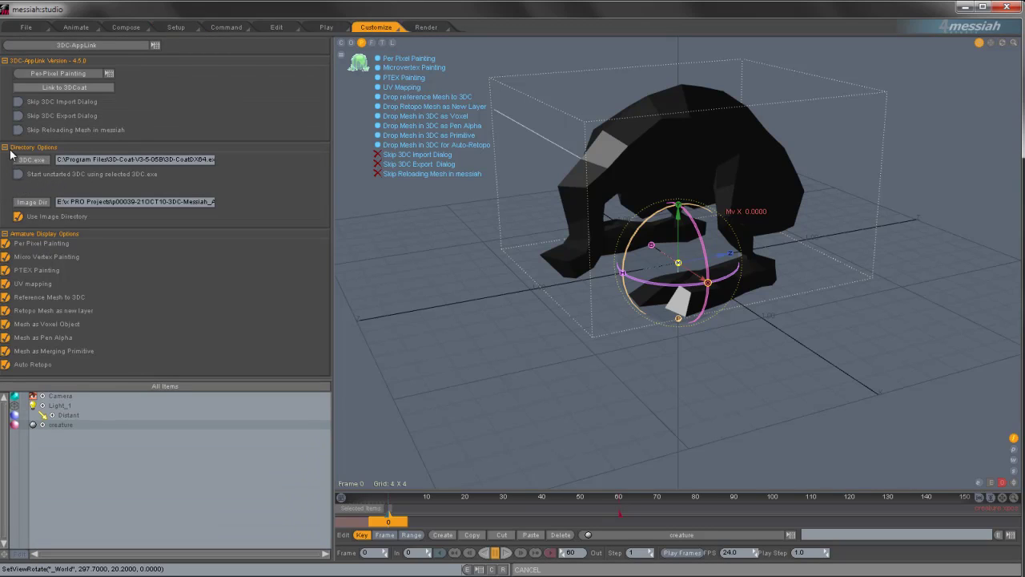
# Collapse Directory Options and send the creature to 3D-Coat via Microvertex Painting
pyautogui.click(6, 148)
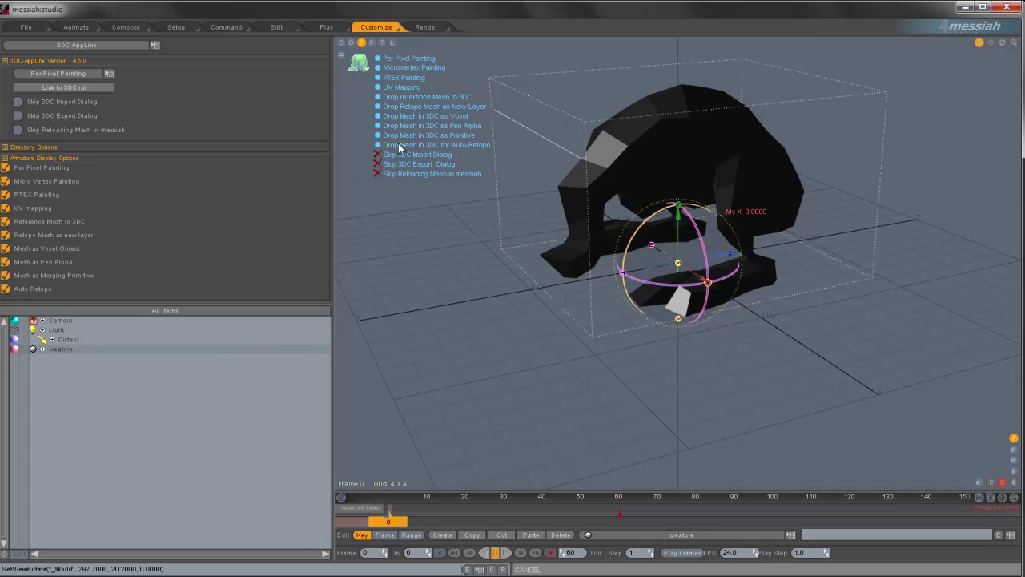
pyautogui.click(379, 69)
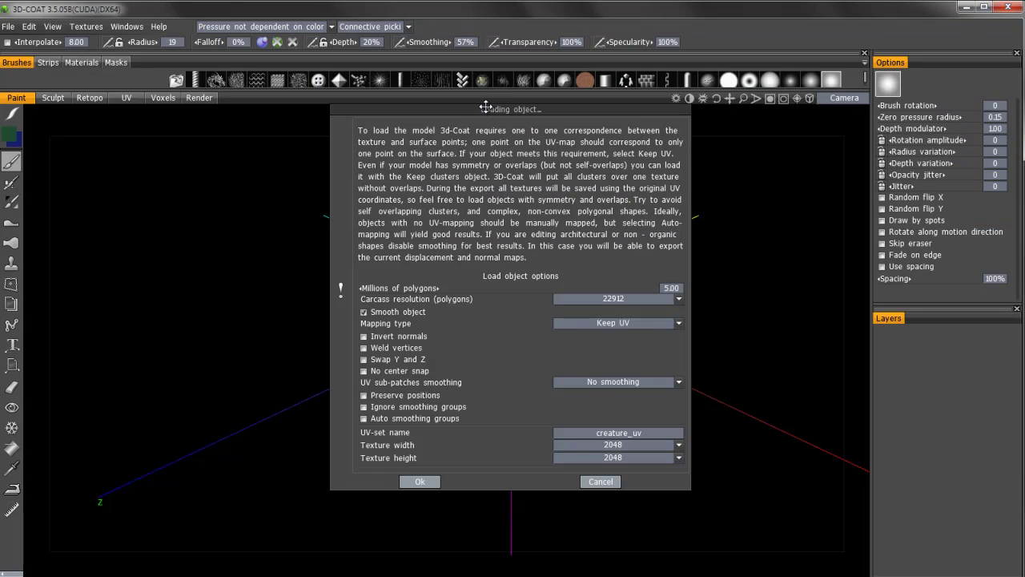
pyautogui.moveTo(486, 108); pyautogui.dragTo(430, 123)
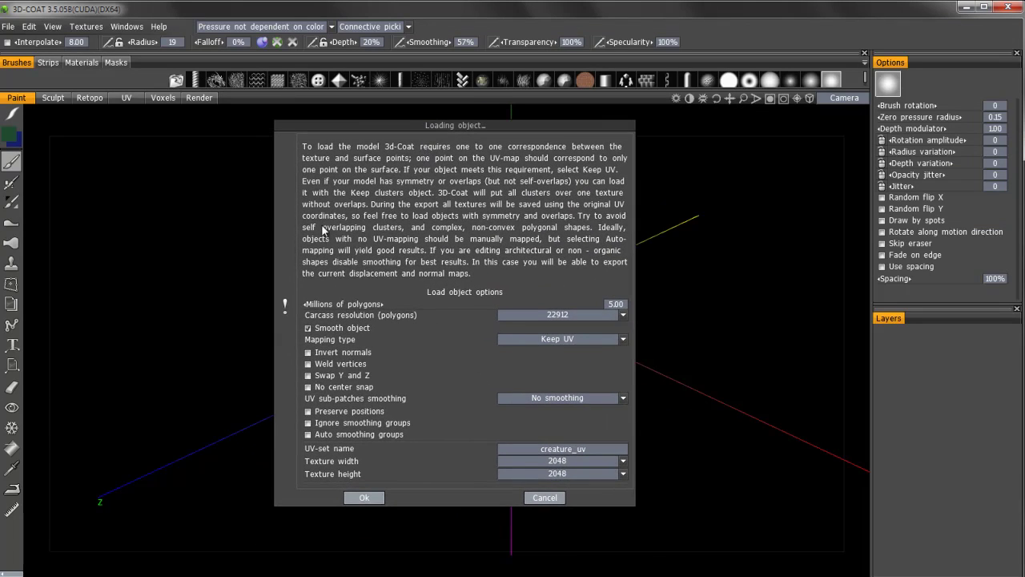
# Cancel the creature's load, then resend it via Microvertex Painting with Skip 3DC Import Dialog enabled
pyautogui.click(539, 498)
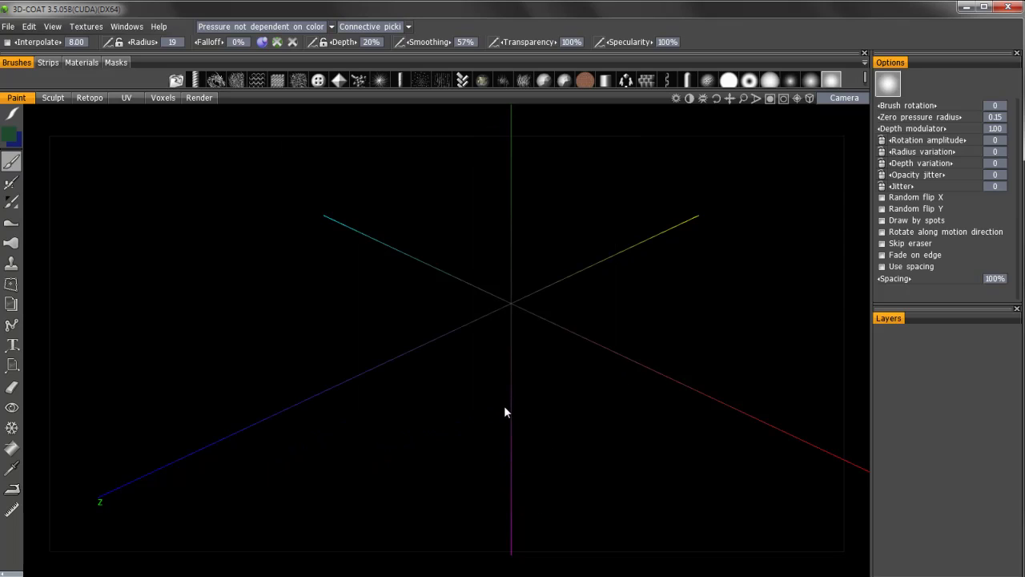
pyautogui.hotkey('alt', 'Tab')
pyautogui.click(318, 395)
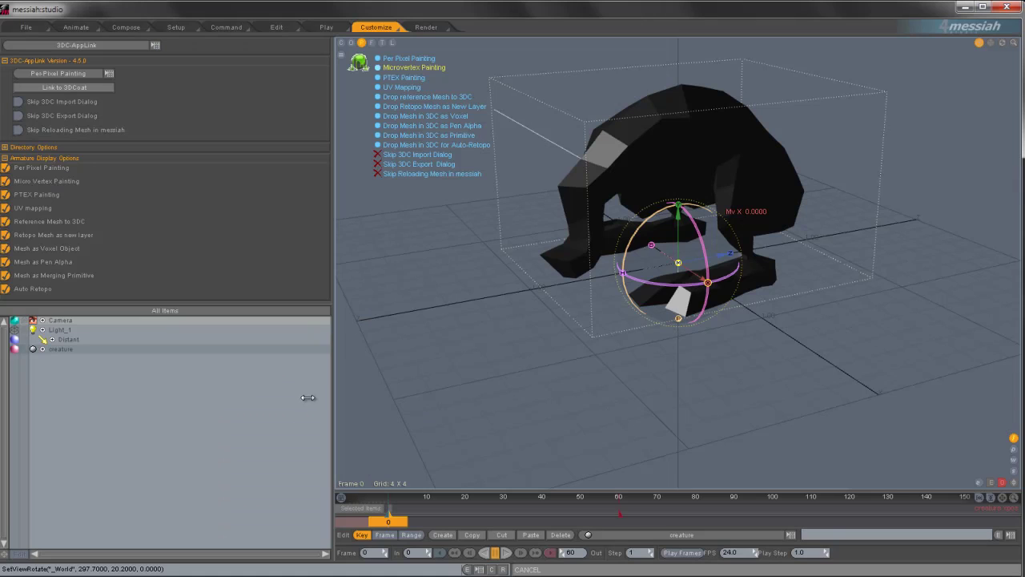
pyautogui.click(378, 154)
pyautogui.click(388, 69)
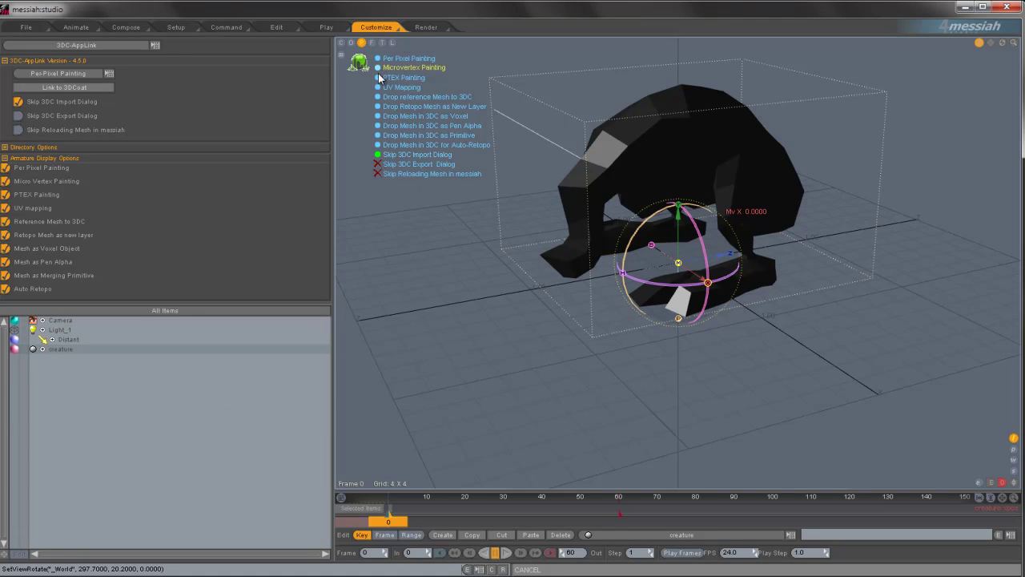
pyautogui.hotkey('alt', 'Tab')
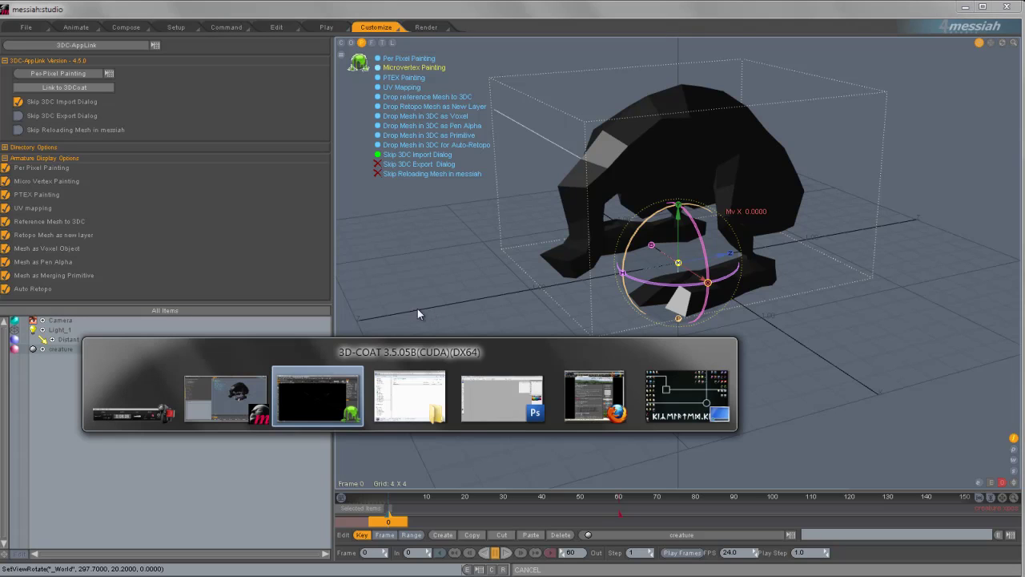
pyautogui.click(303, 393)
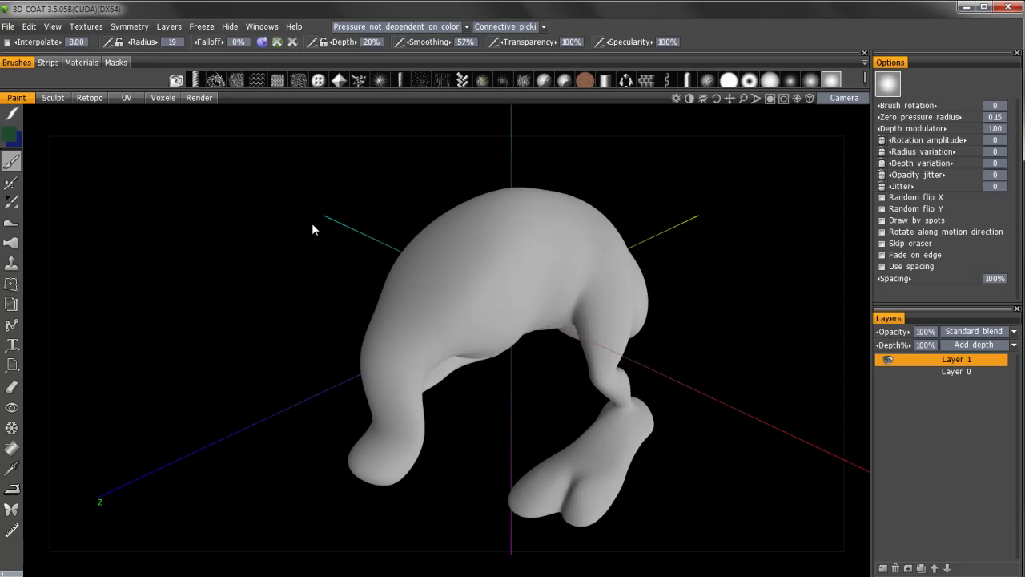
# Reset 3D-Coat with File > New, dismiss the tool-choice panel, and return to messiah:studio
pyautogui.click(9, 27)
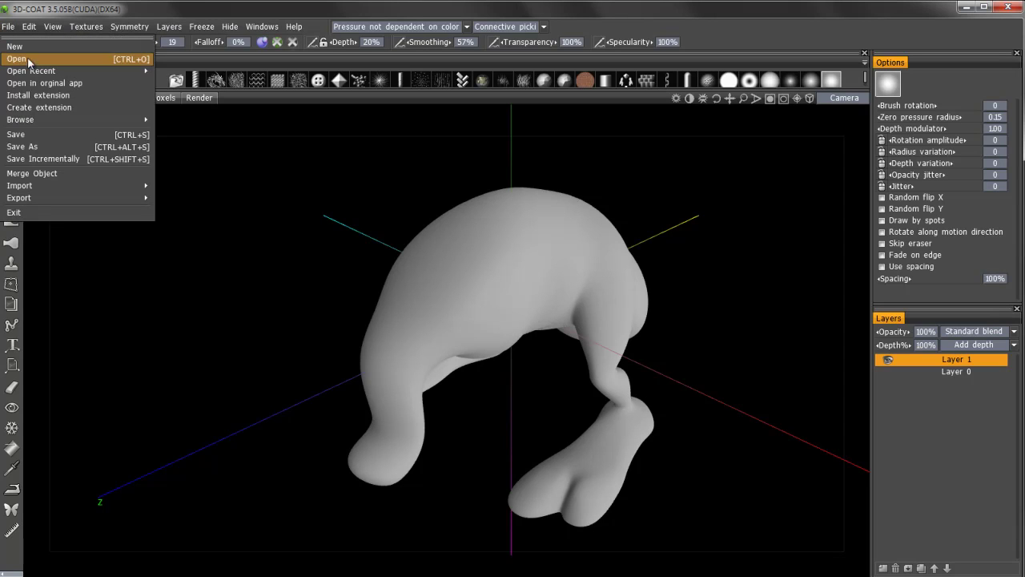
pyautogui.moveTo(38, 183)
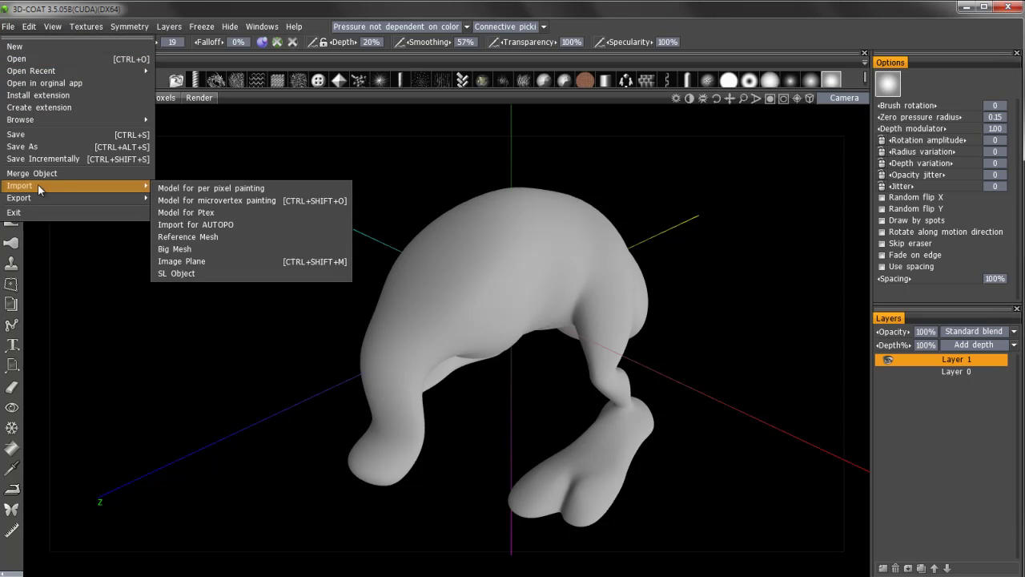
pyautogui.click(16, 47)
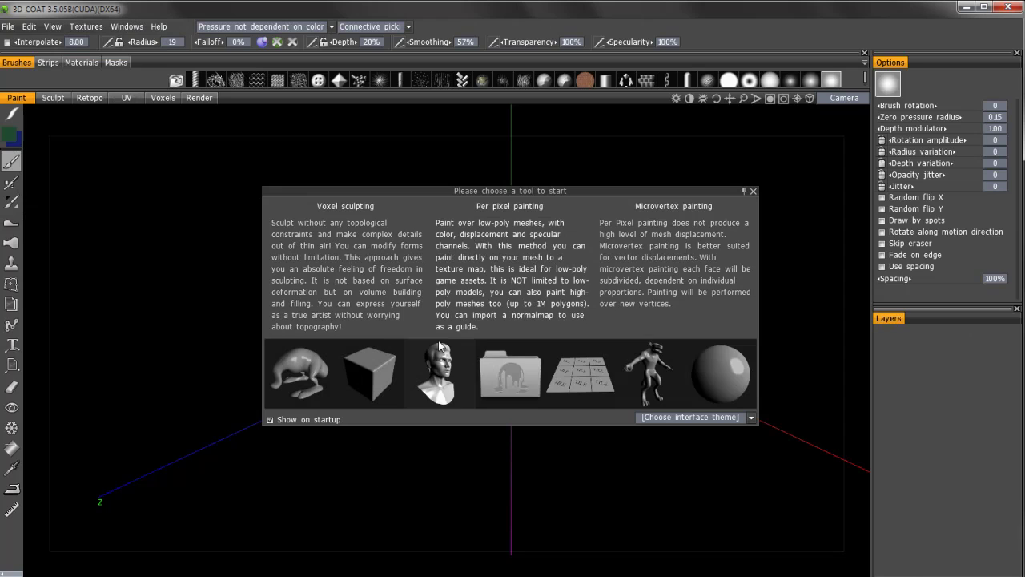
pyautogui.click(753, 191)
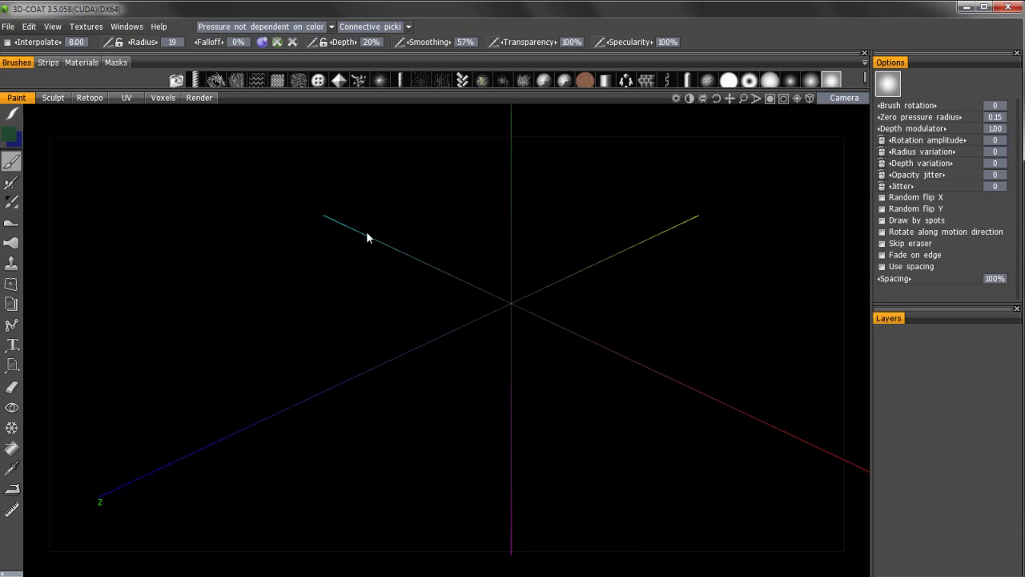
pyautogui.hotkey('alt', 'Tab')
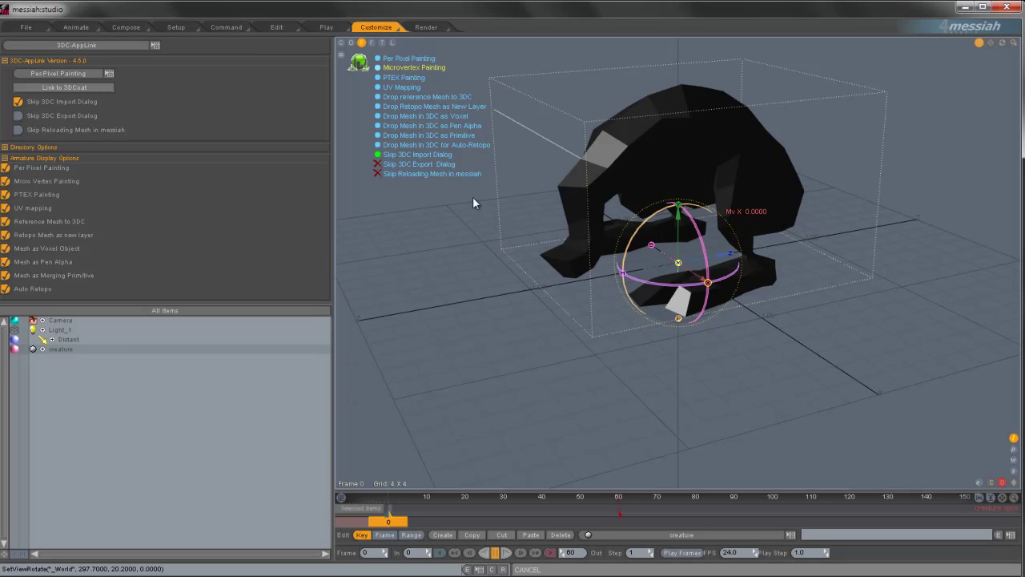
# Turn Skip 3DC Import Dialog off and go back to 3D-Coat's loading prompt
pyautogui.click(377, 155)
pyautogui.hotkey('alt', 'Tab')
pyautogui.press('Tab')
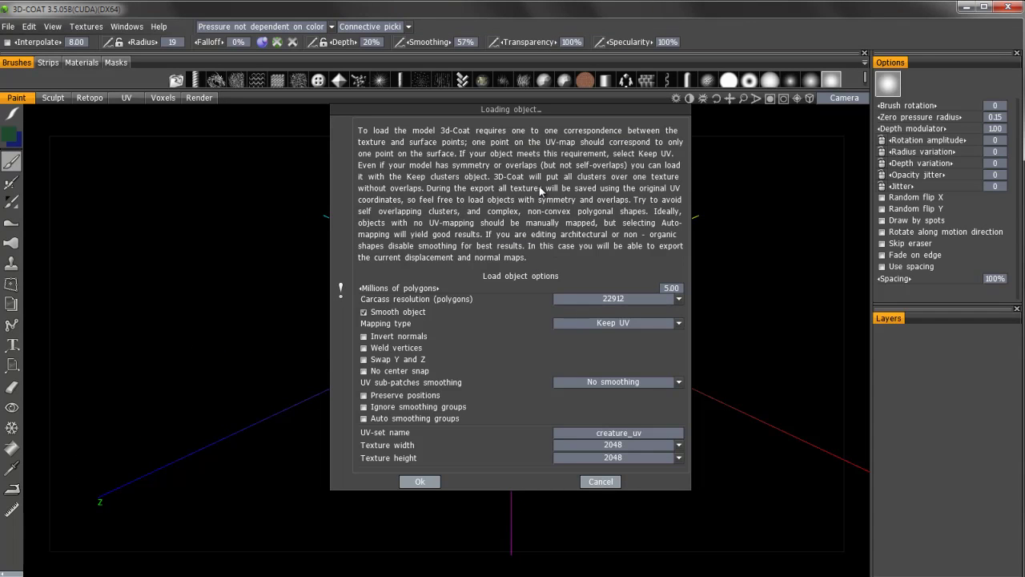
# Set texture width and height to 1024, keep 22912 carcass resolution and Keep UV, and accept
pyautogui.click(614, 445)
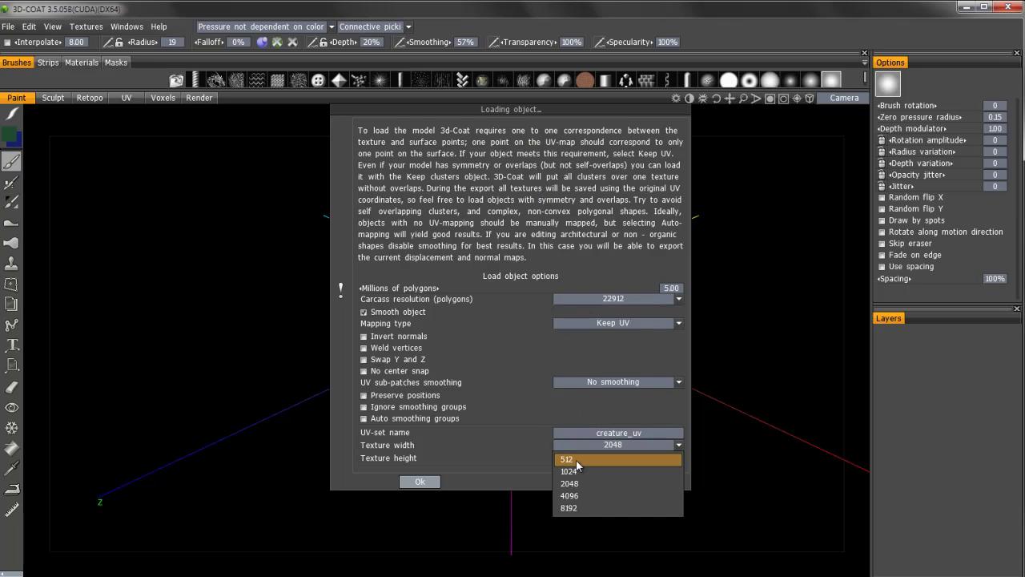
pyautogui.click(573, 471)
pyautogui.click(591, 458)
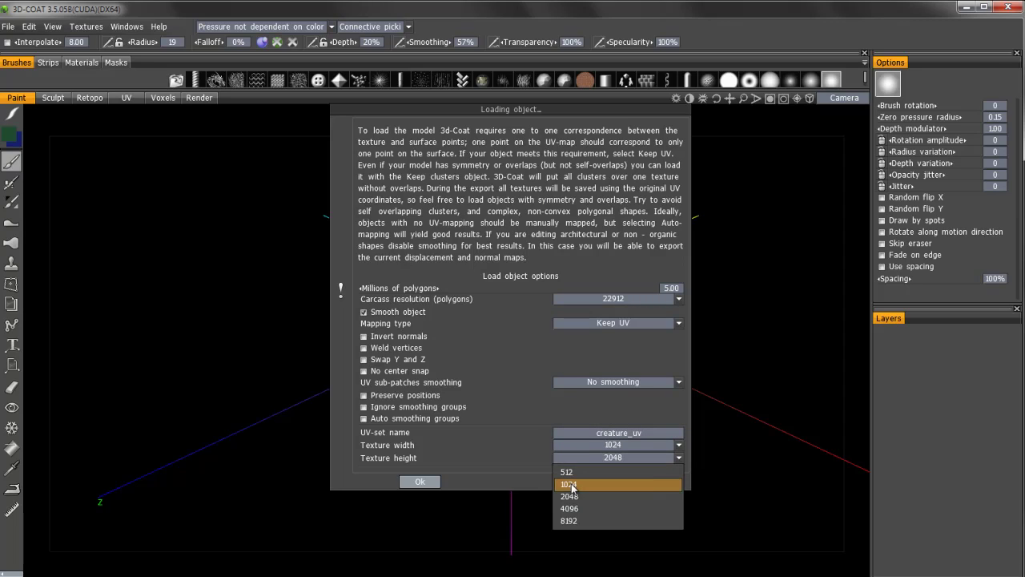
pyautogui.click(568, 485)
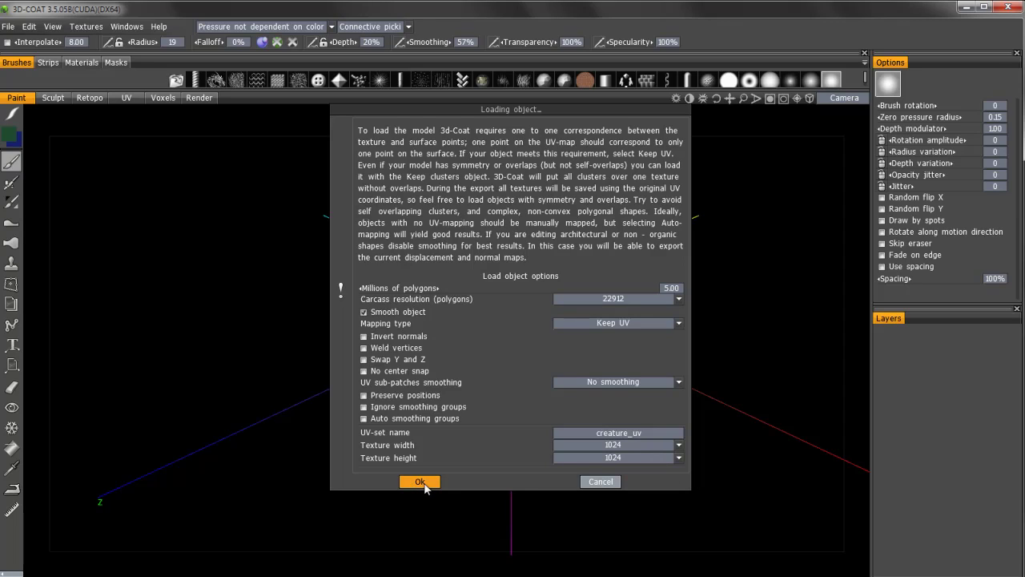
pyautogui.click(613, 299)
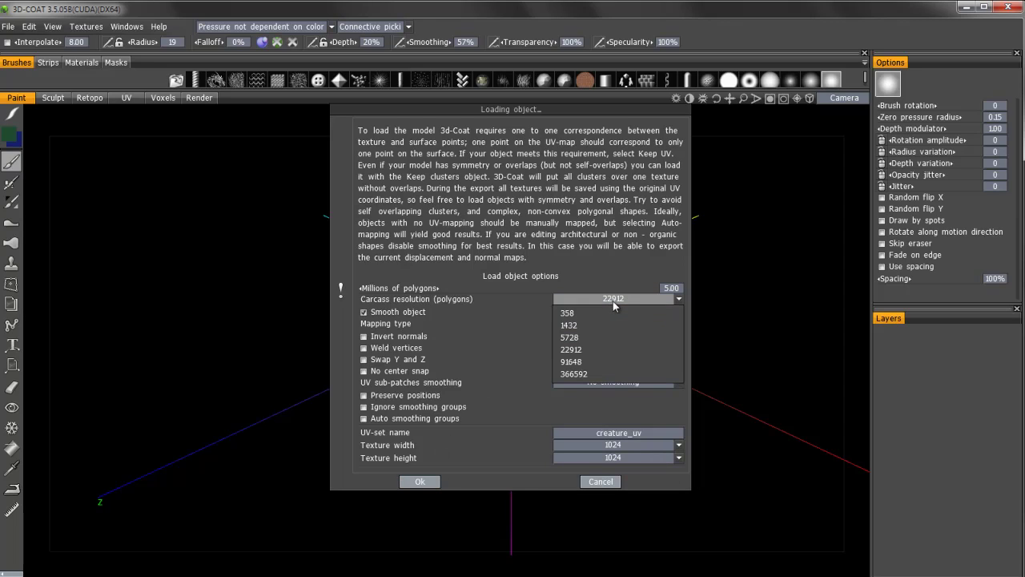
pyautogui.click(573, 350)
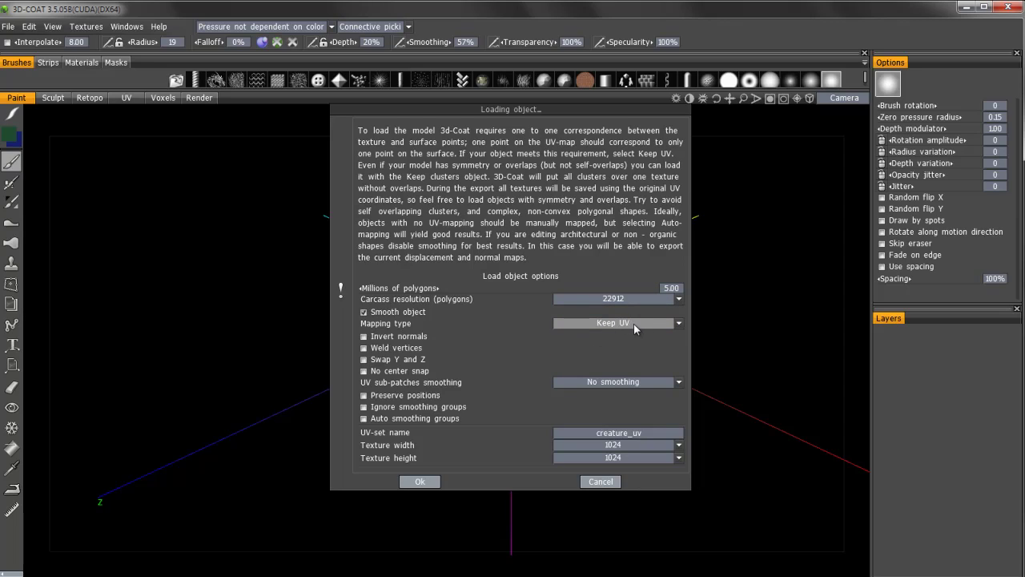
pyautogui.click(634, 324)
pyautogui.click(601, 336)
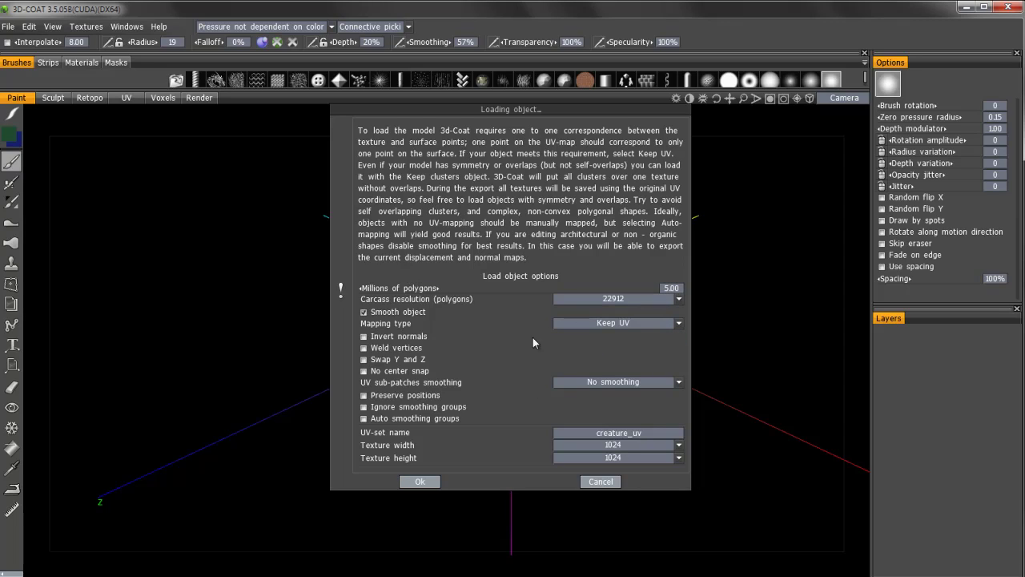
pyautogui.click(421, 482)
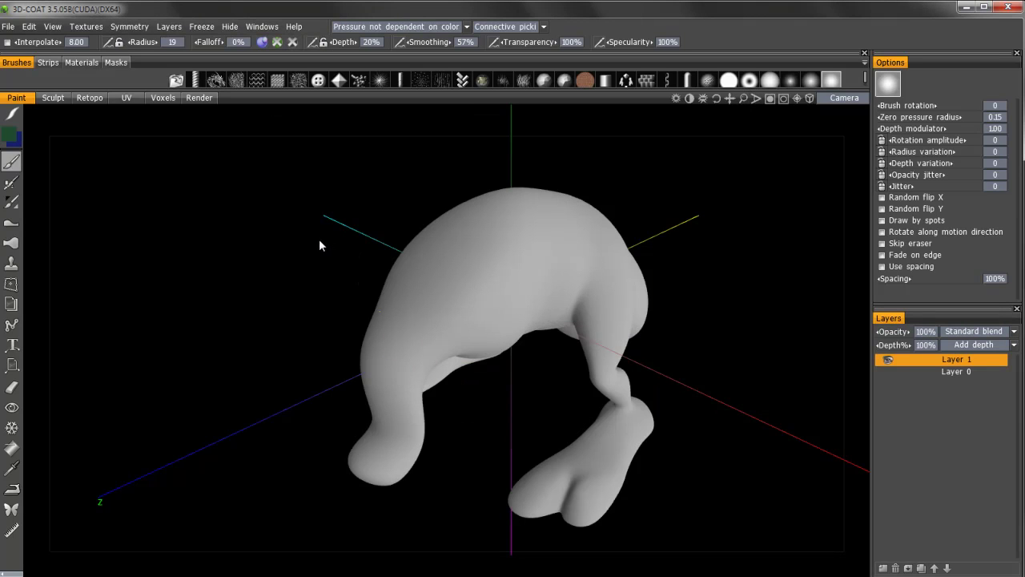
# Orbit the view to inspect the smoothed grey creature from another side
pyautogui.moveTo(319, 240)
pyautogui.mouseDown()
pyautogui.moveTo(521, 230)
pyautogui.moveTo(320, 217)
pyautogui.moveTo(328, 252)
pyautogui.moveTo(361, 231)
pyautogui.moveTo(316, 199)
pyautogui.moveTo(336, 229)
pyautogui.moveTo(317, 226)
pyautogui.mouseUp()
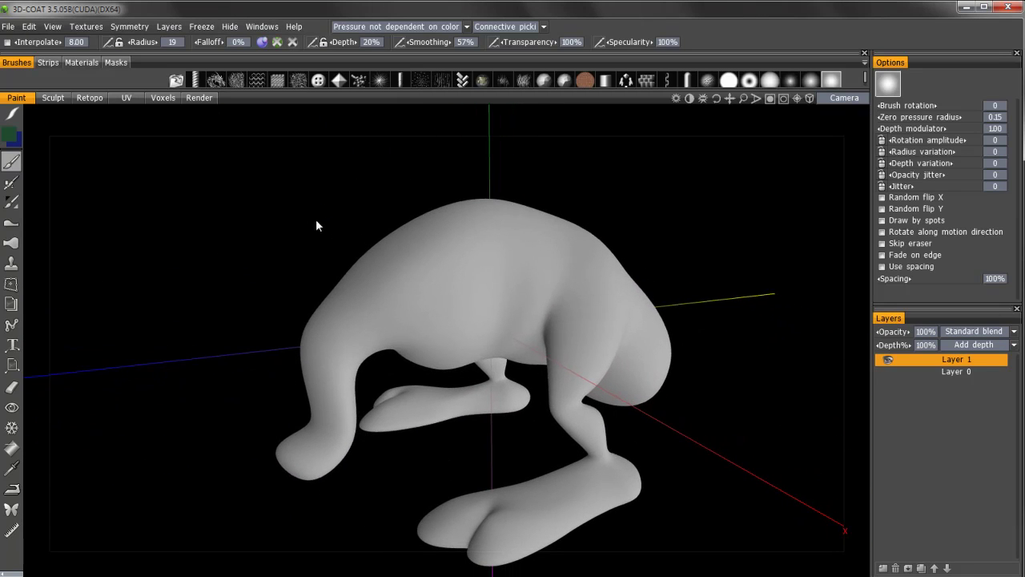